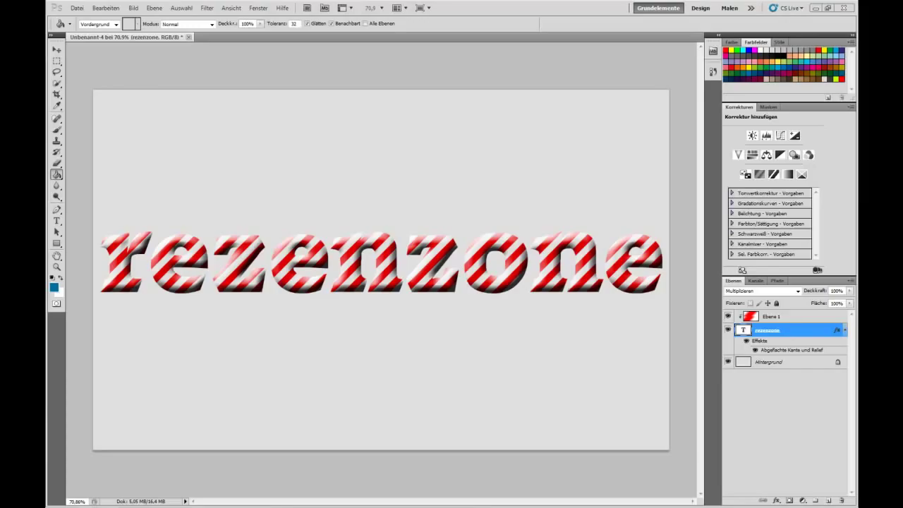
Create a new white document, Unbenannt-5, sized 34 × 34 pixels
{"action": "right_click", "coordinate": [205, 40]}
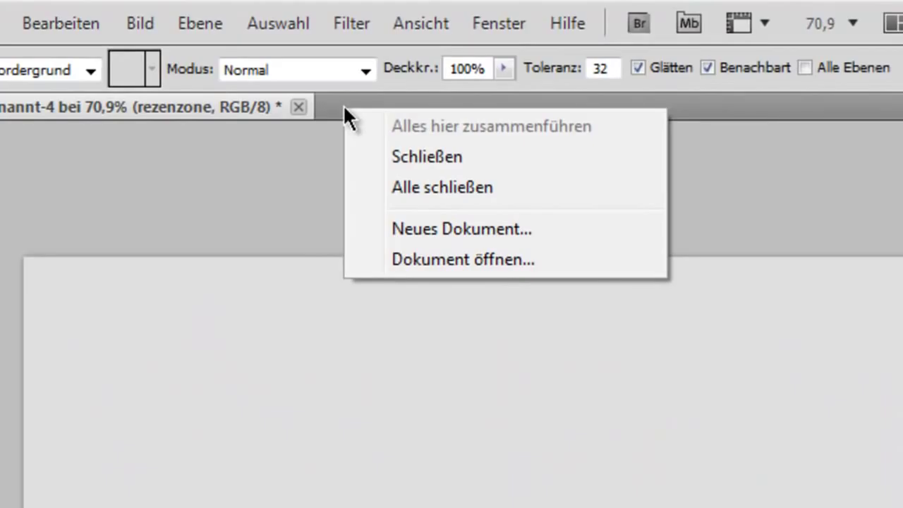
{"action": "left_click", "coordinate": [395, 228]}
{"action": "double_click", "coordinate": [330, 211]}
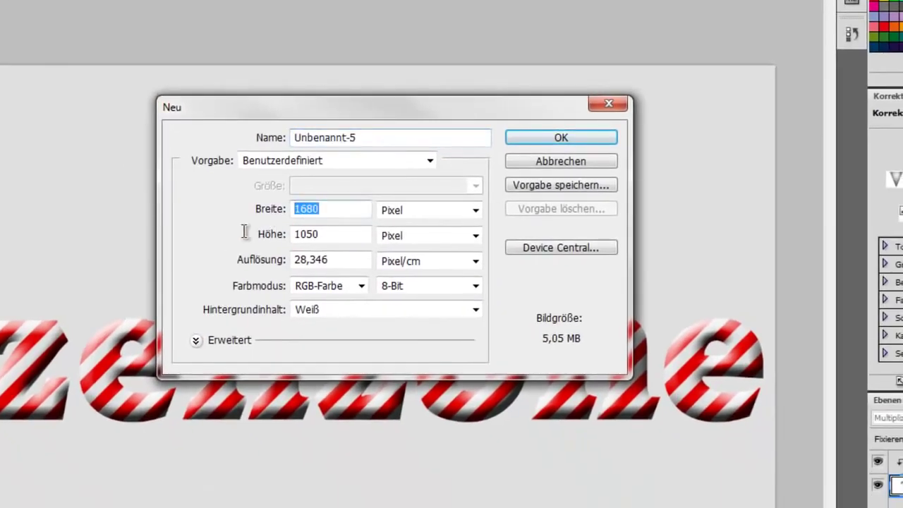
{"action": "key", "text": "BackSpace"}
{"action": "type", "text": "34"}
{"action": "key", "text": "Tab"}
{"action": "key", "text": "Tab"}
{"action": "key", "text": "BackSpace"}
{"action": "type", "text": "34"}
{"action": "left_click", "coordinate": [561, 139]}
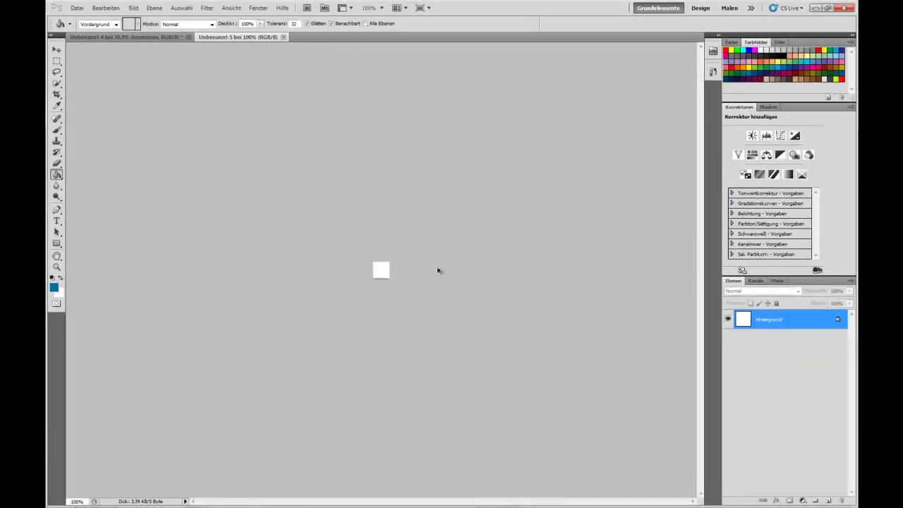
Zoom in, select the canvas's left half, and fill it red with the Paint Bucket
{"action": "scroll", "coordinate": [438, 271], "scroll_direction": "up", "scroll_amount": 5}
{"action": "scroll", "coordinate": [437, 272], "scroll_direction": "up", "scroll_amount": 3}
{"action": "scroll", "coordinate": [438, 271], "scroll_direction": "down", "scroll_amount": 1}
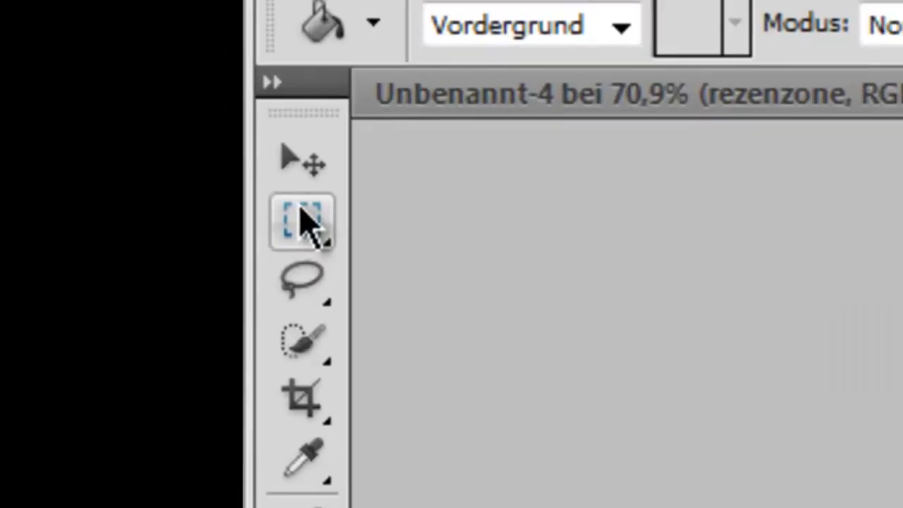
{"action": "left_click", "coordinate": [302, 222]}
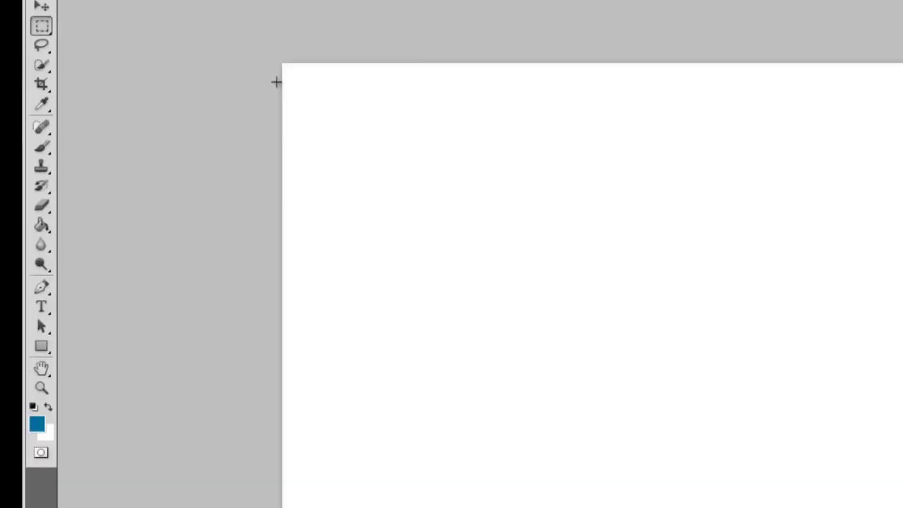
{"action": "mouse_move", "coordinate": [164, 22]}
{"action": "left_mouse_down"}
{"action": "mouse_move", "coordinate": [242, 43]}
{"action": "mouse_move", "coordinate": [284, 246]}
{"action": "mouse_move", "coordinate": [392, 481]}
{"action": "left_mouse_up"}
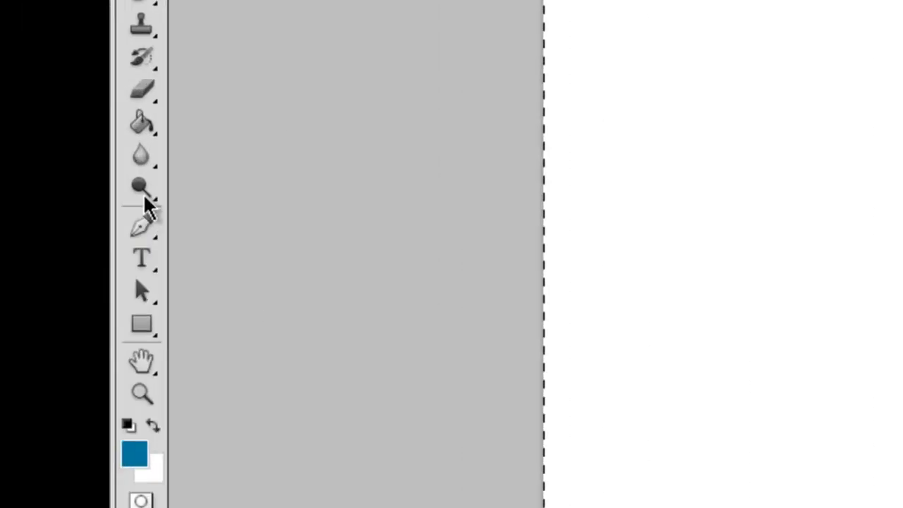
{"action": "left_click", "coordinate": [5, 134]}
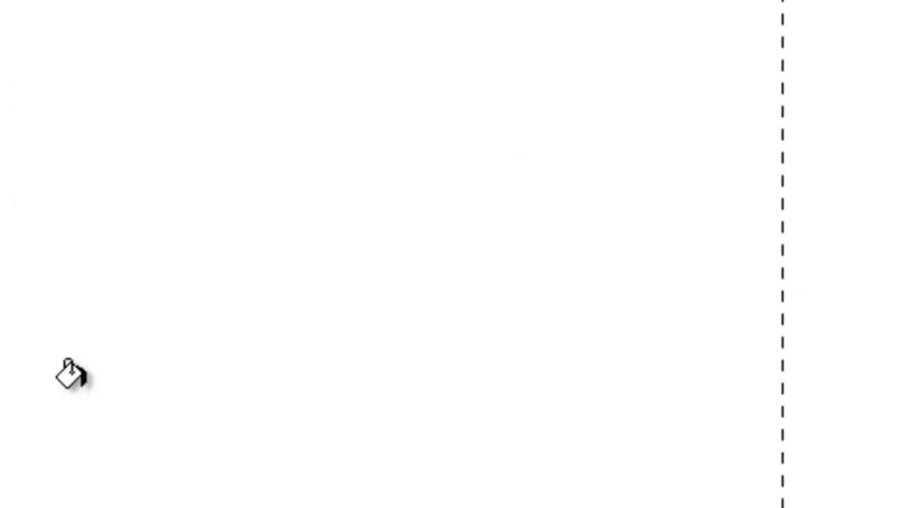
{"action": "left_click", "coordinate": [141, 379]}
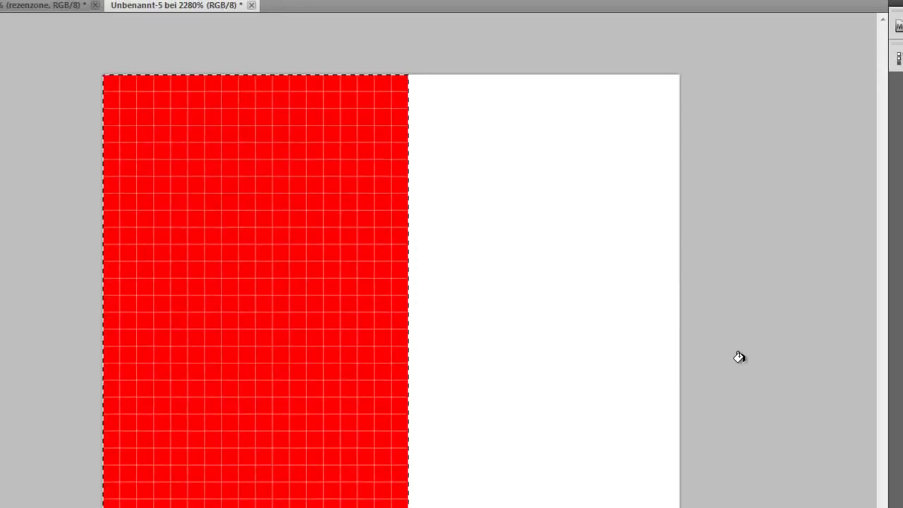
Deselect and define the red-and-white tile as a pattern named 'Candy'
{"action": "key", "text": "ctrl+d"}
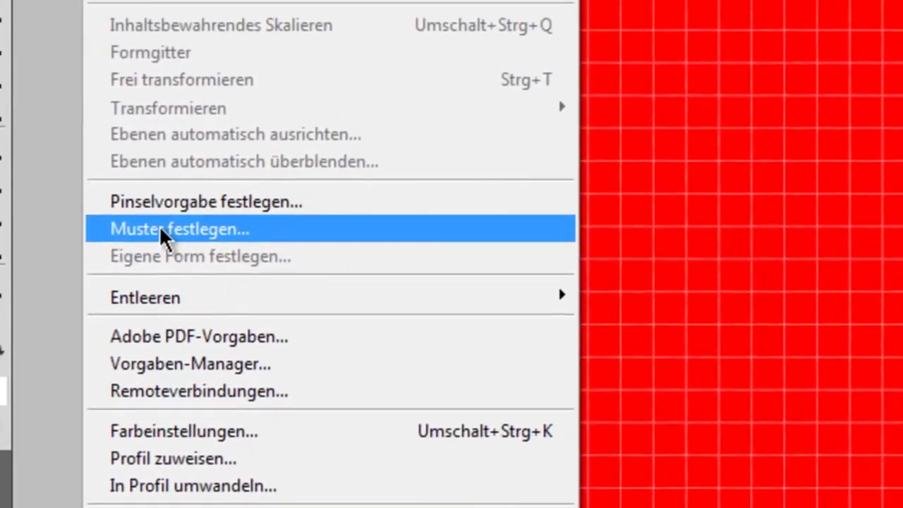
{"action": "left_click", "coordinate": [244, 209]}
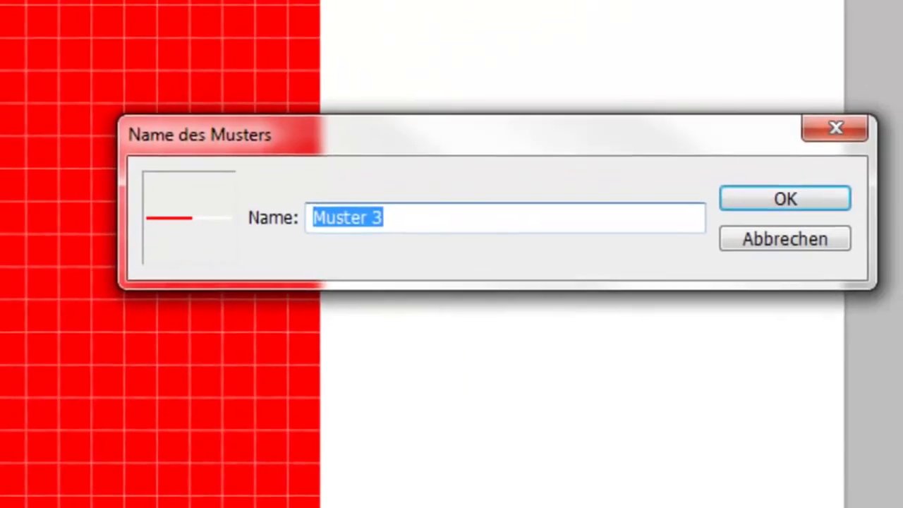
{"action": "key", "text": "BackSpace"}
{"action": "type", "text": "Candy"}
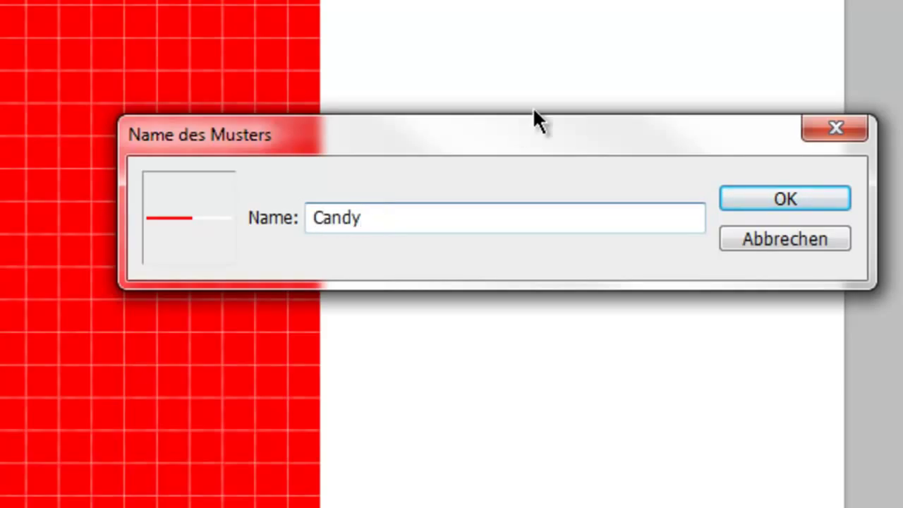
{"action": "left_click", "coordinate": [766, 209]}
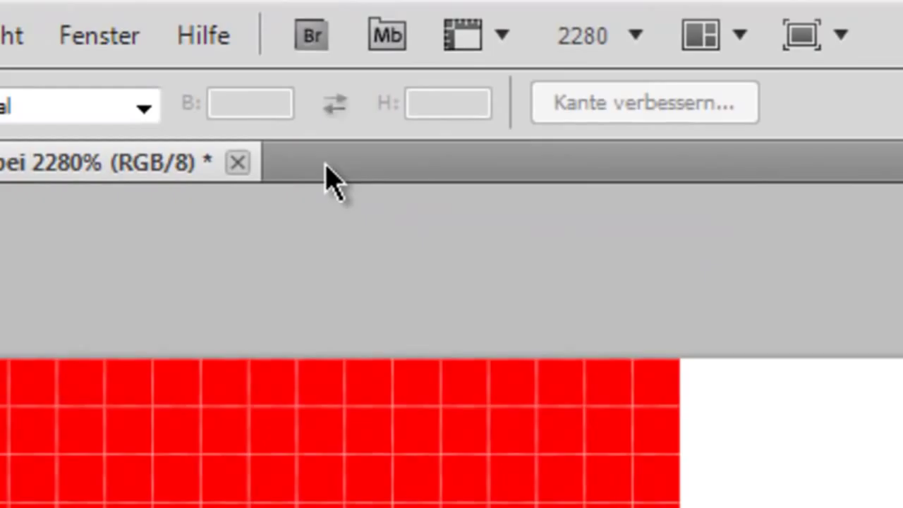
Create a new white document, Unbenannt-6, sized 1680 × 1050 pixels
{"action": "right_click", "coordinate": [327, 169]}
{"action": "left_click", "coordinate": [438, 351]}
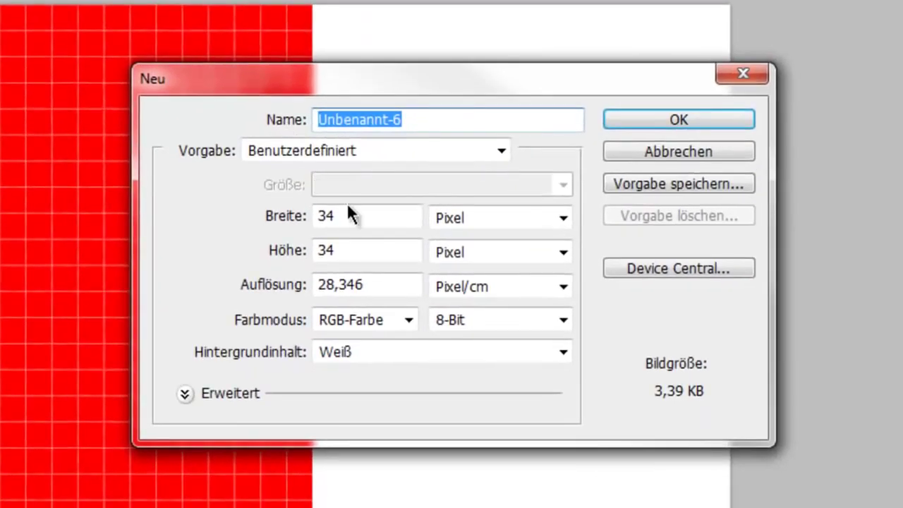
{"action": "left_click_drag", "start_coordinate": [385, 224], "coordinate": [223, 252]}
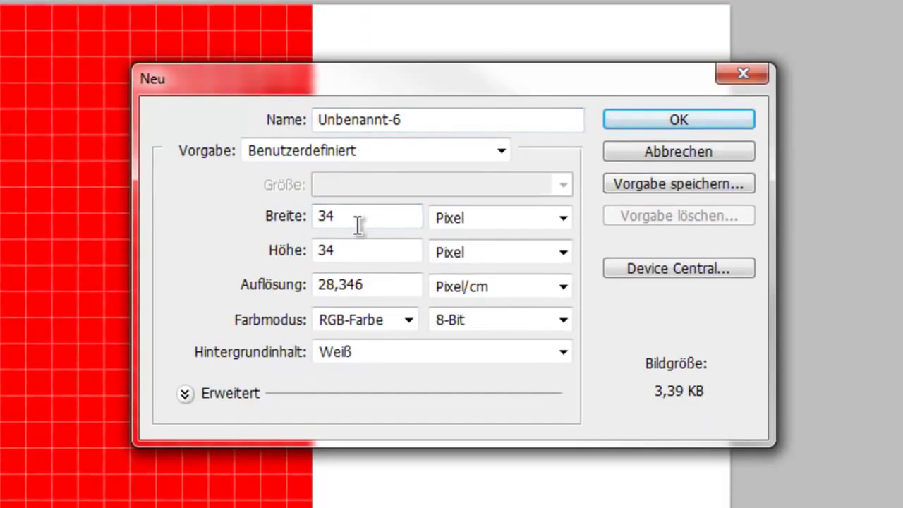
{"action": "key", "text": "Return"}
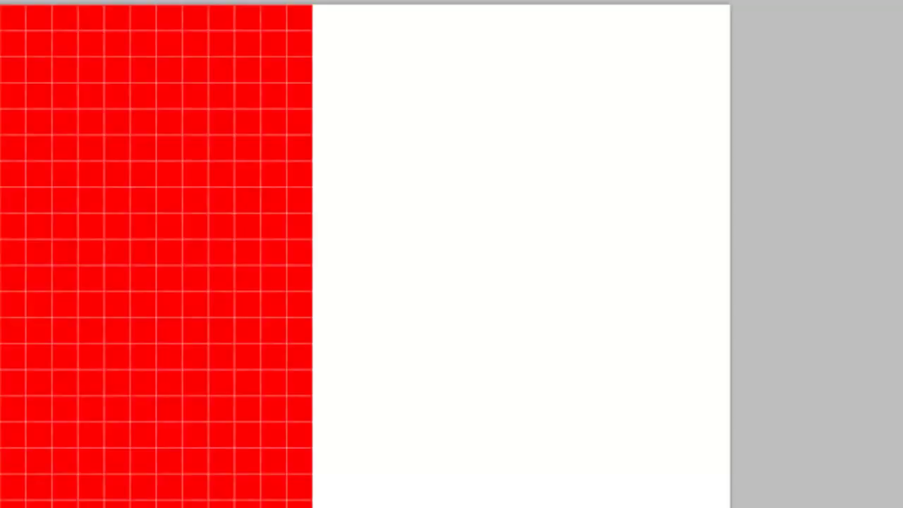
{"action": "key", "text": "ctrl+n"}
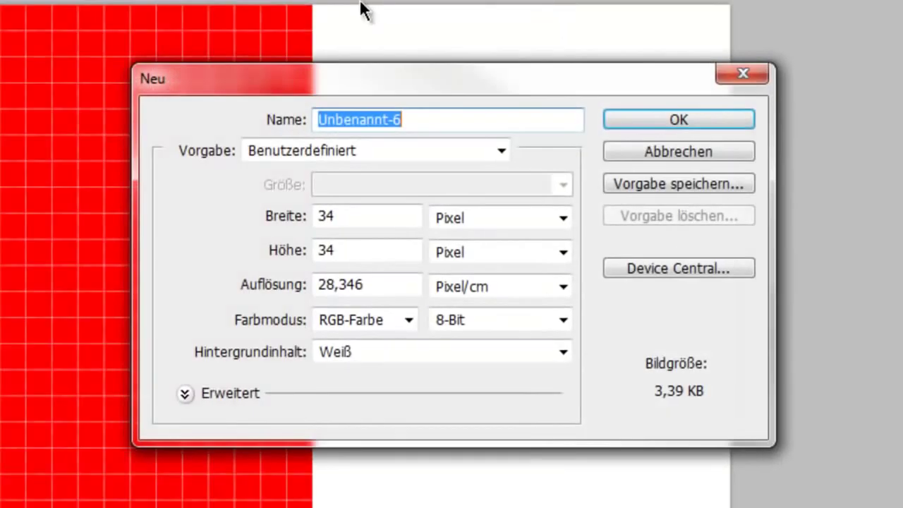
{"action": "left_click", "coordinate": [364, 217]}
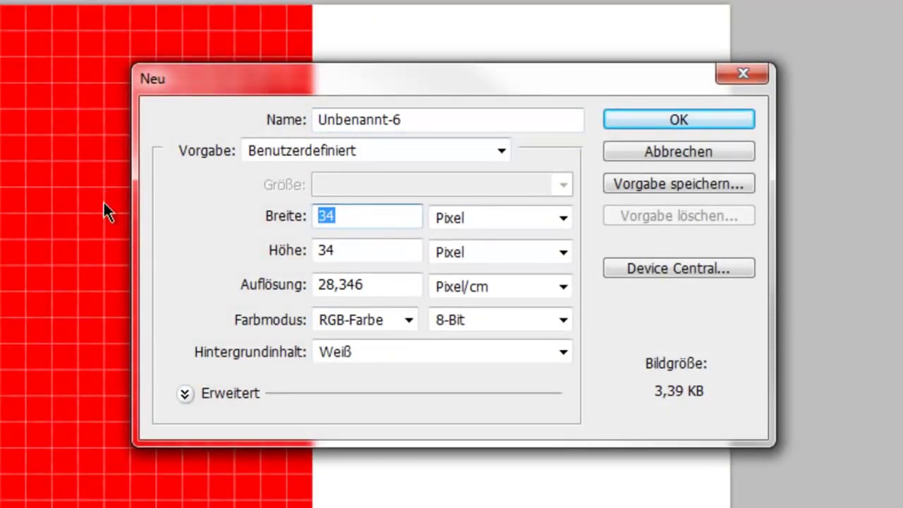
{"action": "key", "text": "BackSpace"}
{"action": "type", "text": "1680"}
{"action": "key", "text": "Tab"}
{"action": "key", "text": "Tab"}
{"action": "key", "text": "BackSpace"}
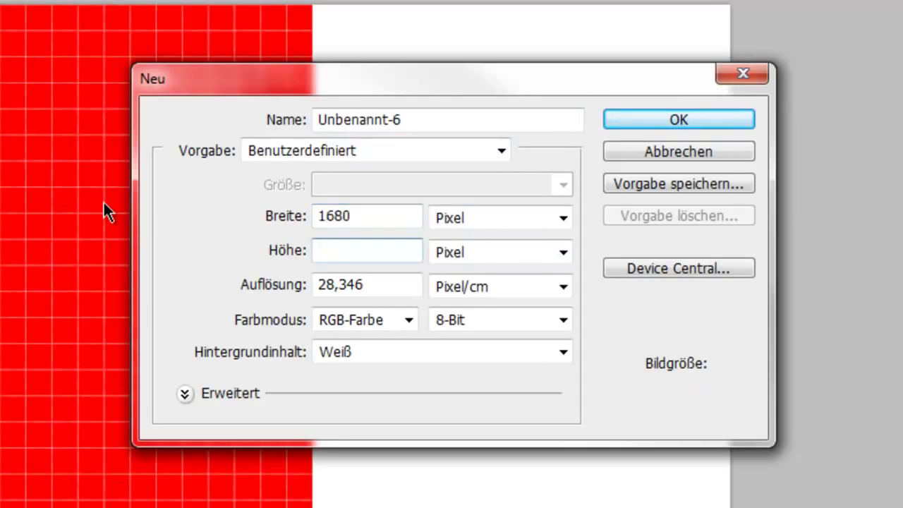
{"action": "type", "text": "1050"}
{"action": "left_click", "coordinate": [684, 121]}
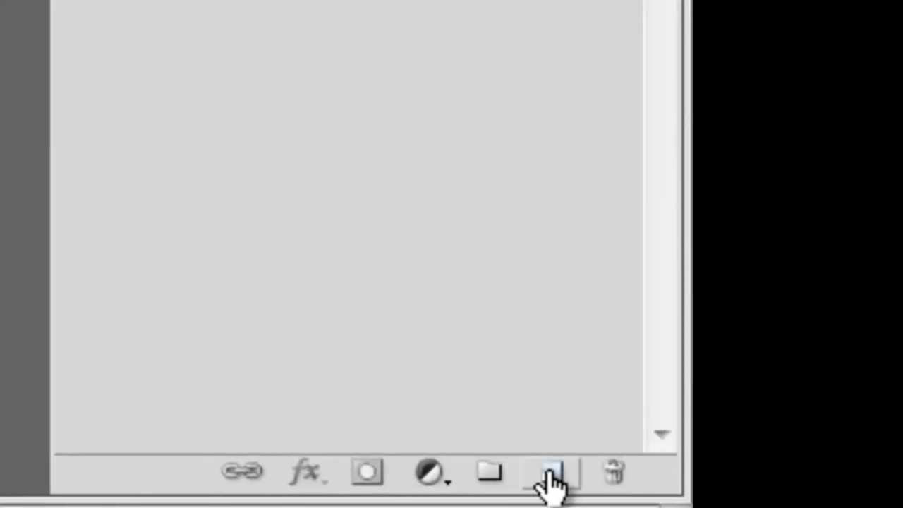
Add a layer and type 'rezenzone' in red 305 pt RowdyHeavy, then commit it
{"action": "left_click", "coordinate": [552, 474]}
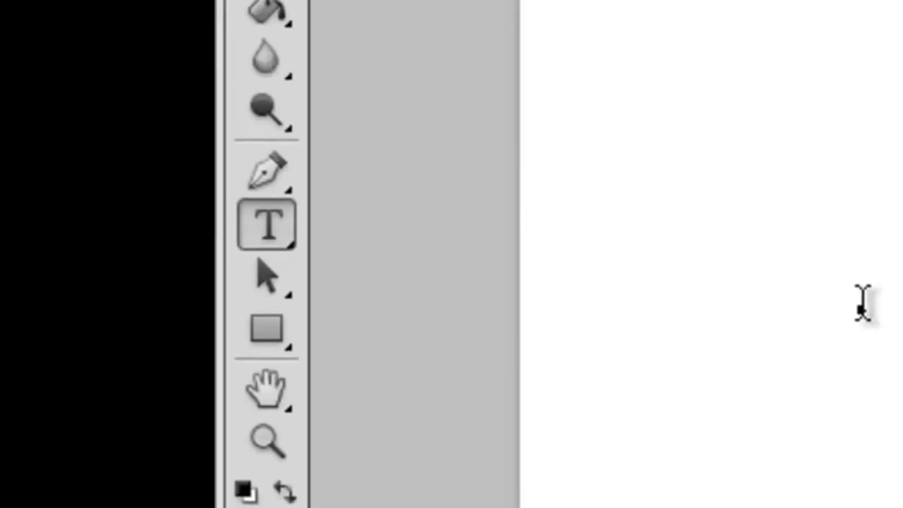
{"action": "left_click", "coordinate": [864, 305]}
{"action": "type", "text": "rezenzone"}
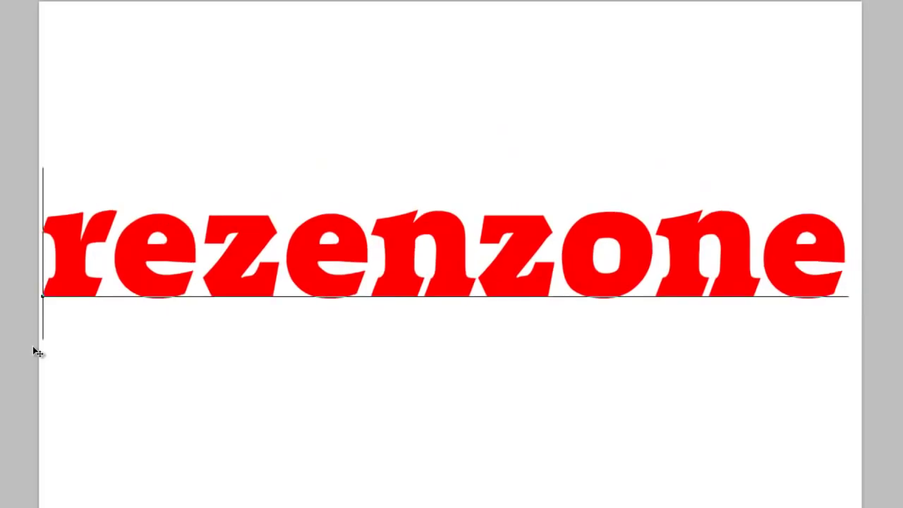
{"action": "left_click", "coordinate": [165, 267]}
{"action": "key", "text": "ctrl+a"}
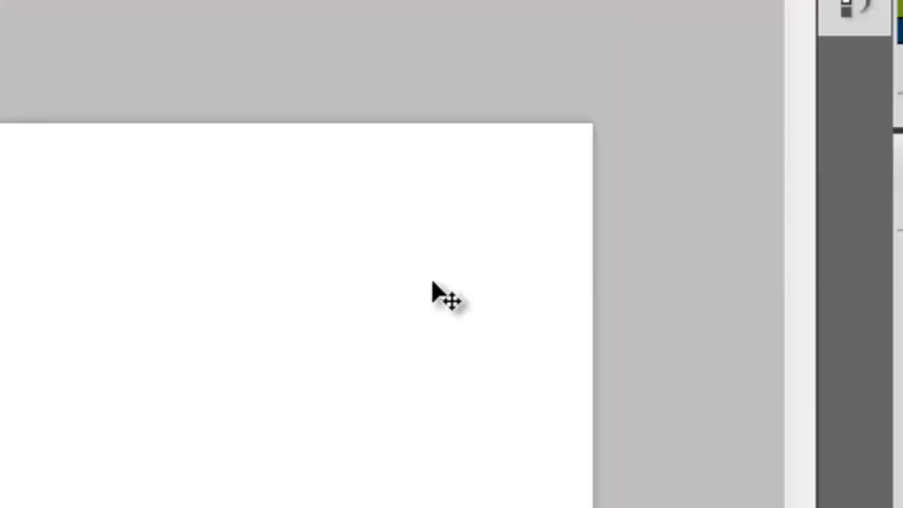
{"action": "key", "text": "ctrl+Return"}
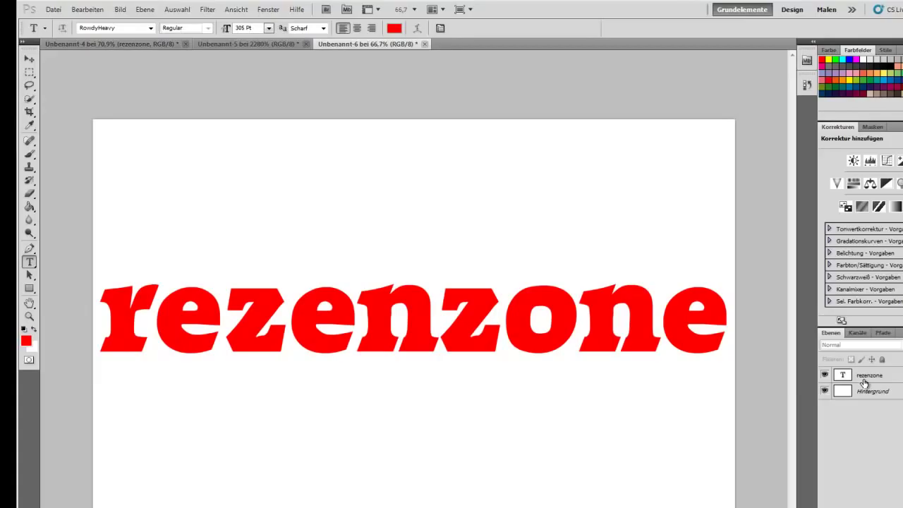
Add a layer above the text and fill it with the Candy stripe pattern
{"action": "left_click", "coordinate": [761, 496]}
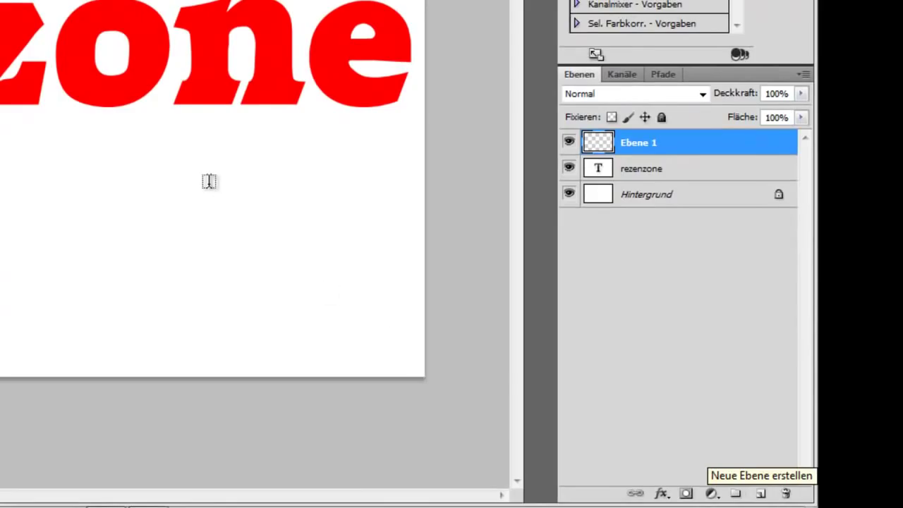
{"action": "left_click", "coordinate": [337, 33]}
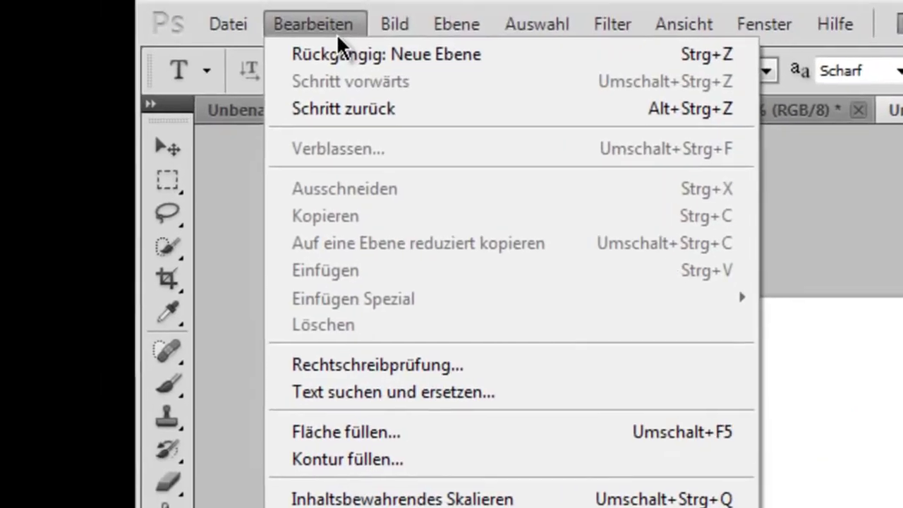
{"action": "left_click", "coordinate": [487, 433]}
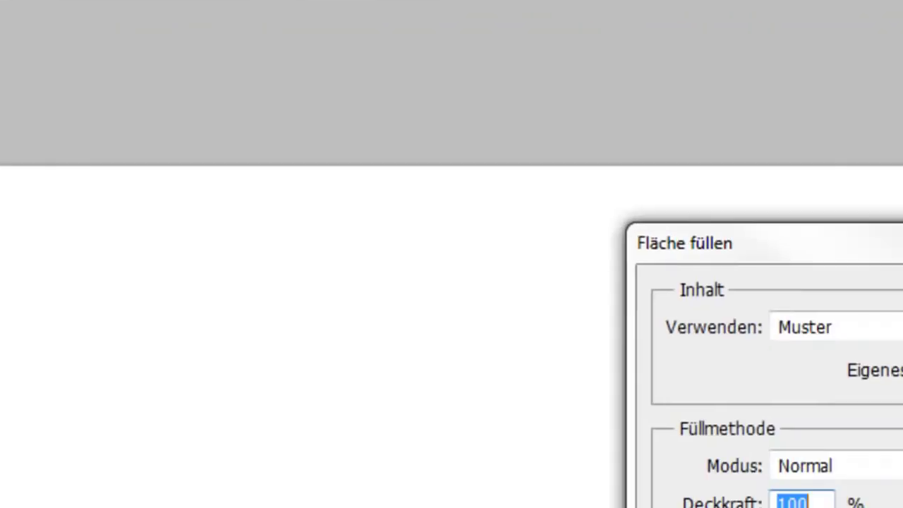
{"action": "left_click", "coordinate": [539, 198]}
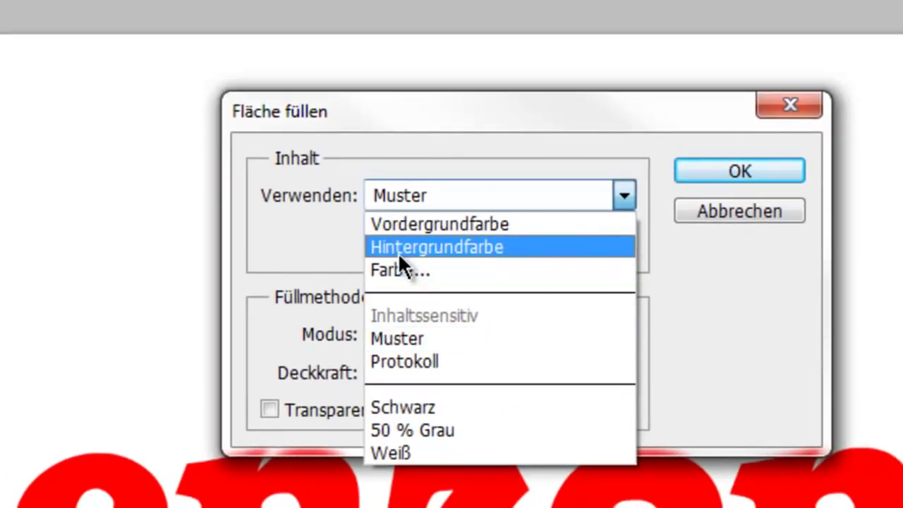
{"action": "left_click", "coordinate": [412, 339]}
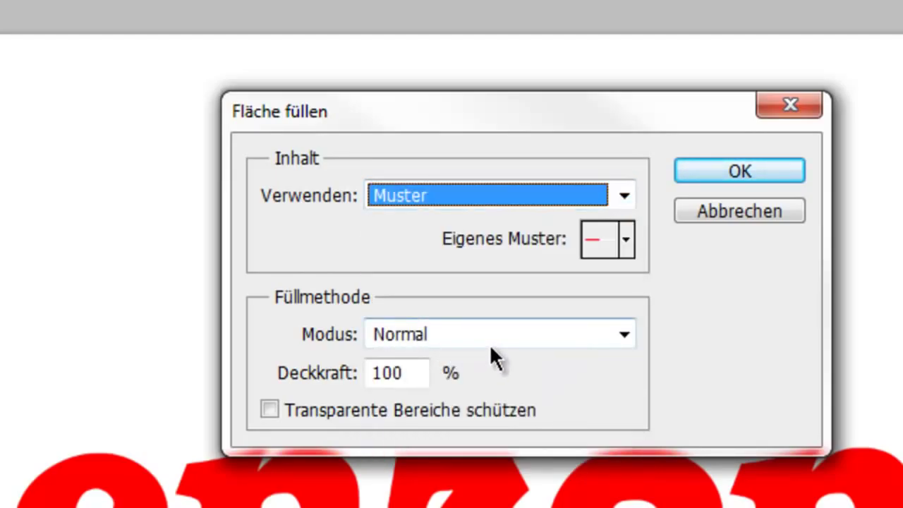
{"action": "left_click", "coordinate": [746, 164]}
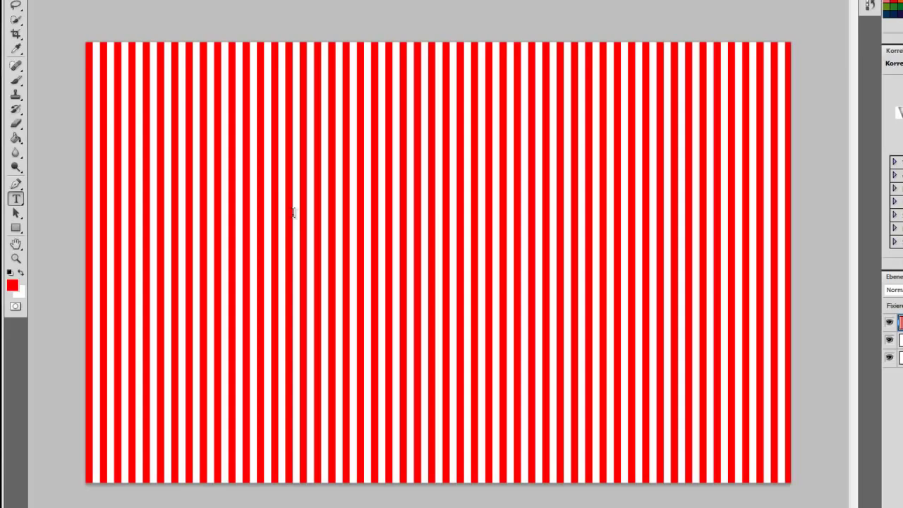
Free-transform the stripe layer and rotate it 45 degrees
{"action": "key", "text": "ctrl+t"}
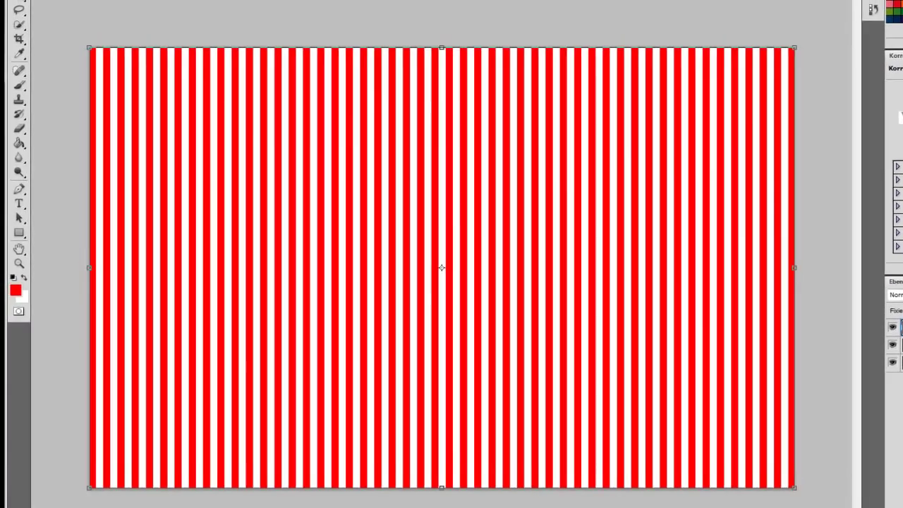
{"action": "left_click", "coordinate": [139, 10]}
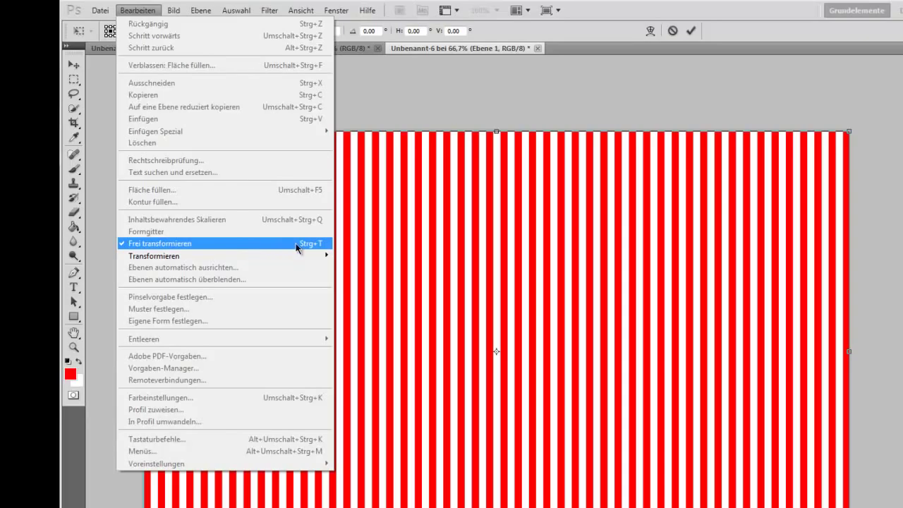
{"action": "key", "text": "Escape"}
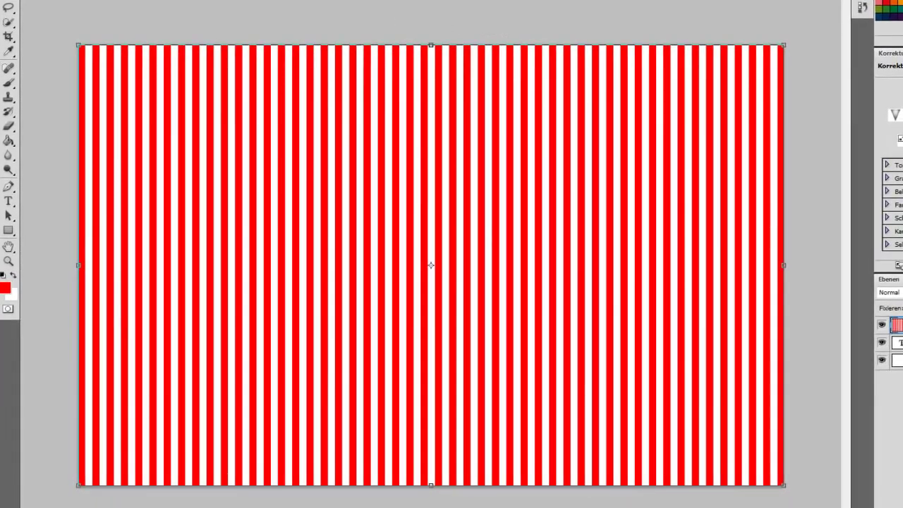
{"action": "type", "text": "45"}
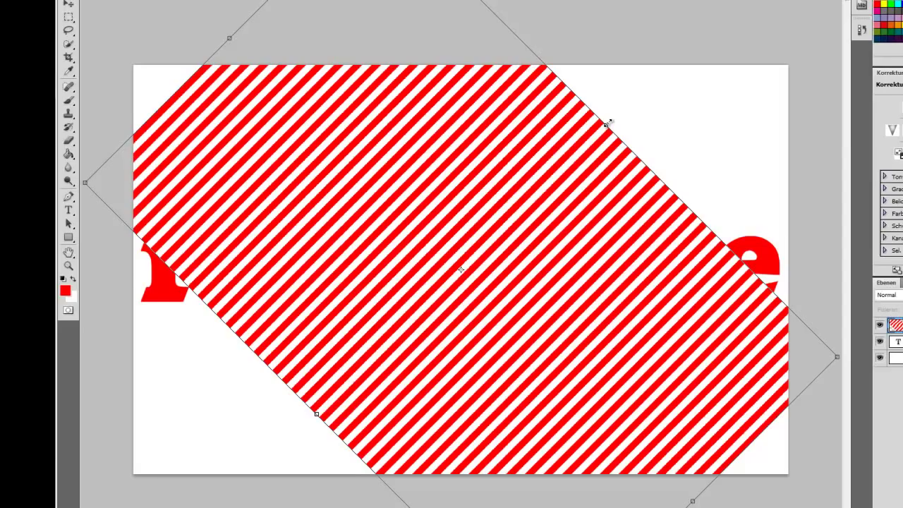
Drag the transform corners outward so the diagonal stripes cover the whole canvas
{"action": "mouse_move", "coordinate": [609, 122]}
{"action": "left_mouse_down"}
{"action": "mouse_move", "coordinate": [754, 60]}
{"action": "mouse_move", "coordinate": [793, 67]}
{"action": "left_mouse_up"}
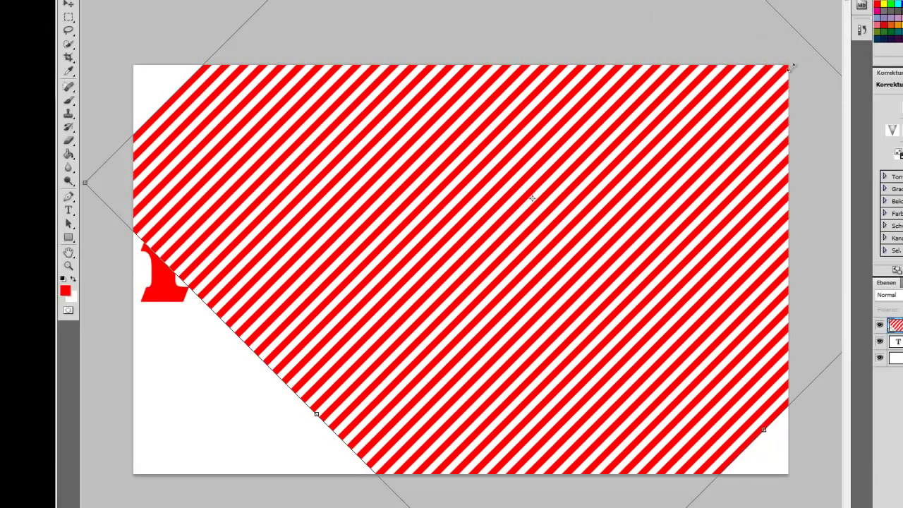
{"action": "mouse_move", "coordinate": [317, 414]}
{"action": "left_mouse_down"}
{"action": "mouse_move", "coordinate": [94, 499]}
{"action": "mouse_move", "coordinate": [109, 494]}
{"action": "left_mouse_up"}
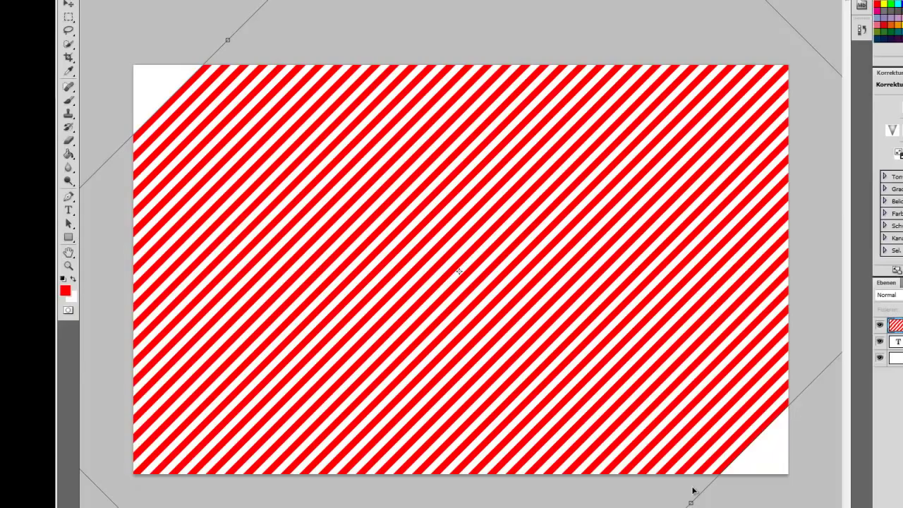
{"action": "key", "text": "ctrl+minus"}
{"action": "key", "text": "ctrl+minus"}
{"action": "key", "text": "ctrl+minus"}
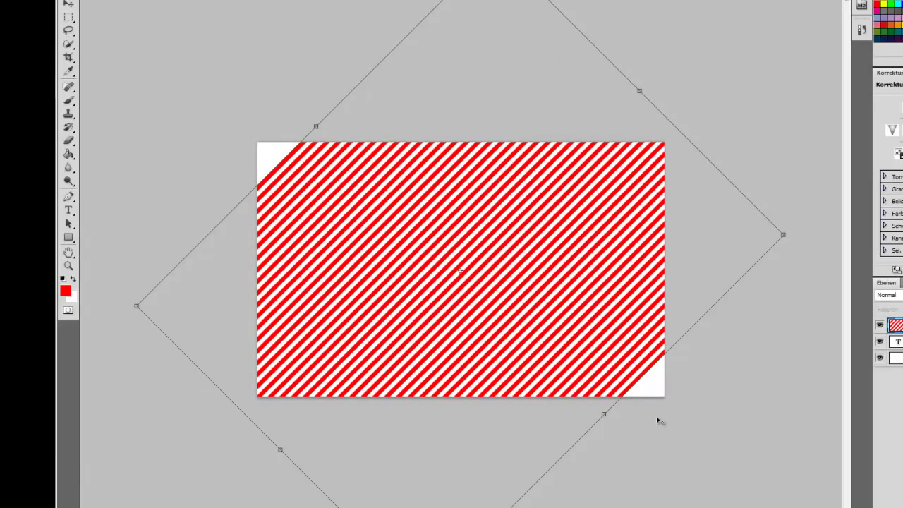
{"action": "mouse_move", "coordinate": [605, 414]}
{"action": "left_mouse_down"}
{"action": "mouse_move", "coordinate": [658, 440]}
{"action": "mouse_move", "coordinate": [650, 432]}
{"action": "left_mouse_up"}
{"action": "left_click_drag", "start_coordinate": [317, 125], "coordinate": [282, 107]}
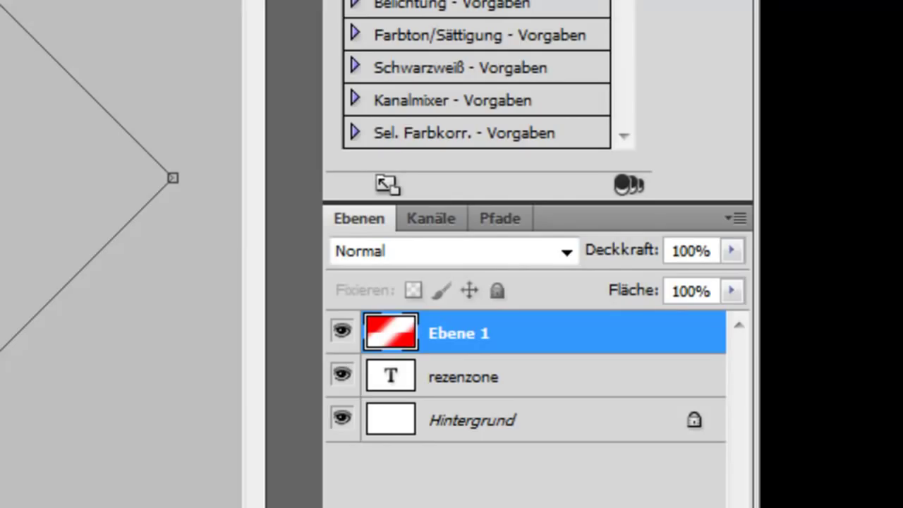
Commit the transform and clip stripe layer Ebene 1 to the rezenzone text
{"action": "key", "text": "Return"}
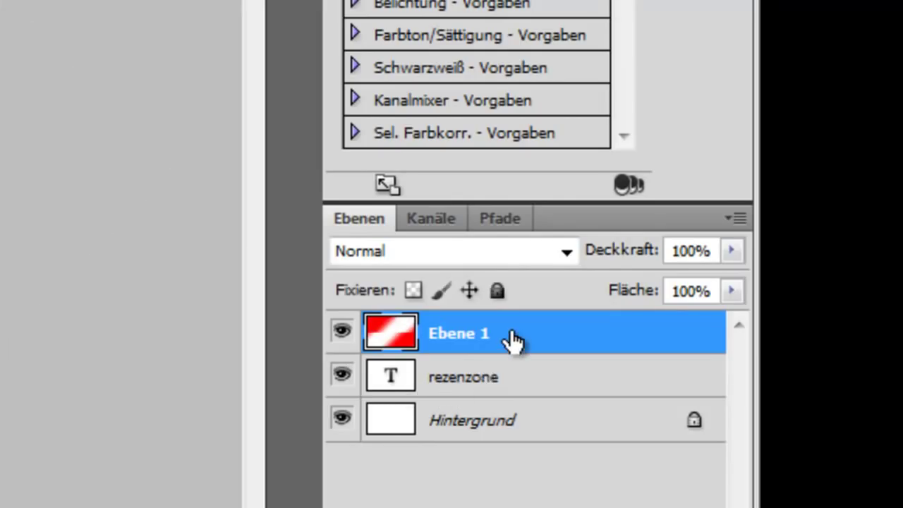
{"action": "right_click", "coordinate": [513, 342]}
{"action": "left_click", "coordinate": [399, 144]}
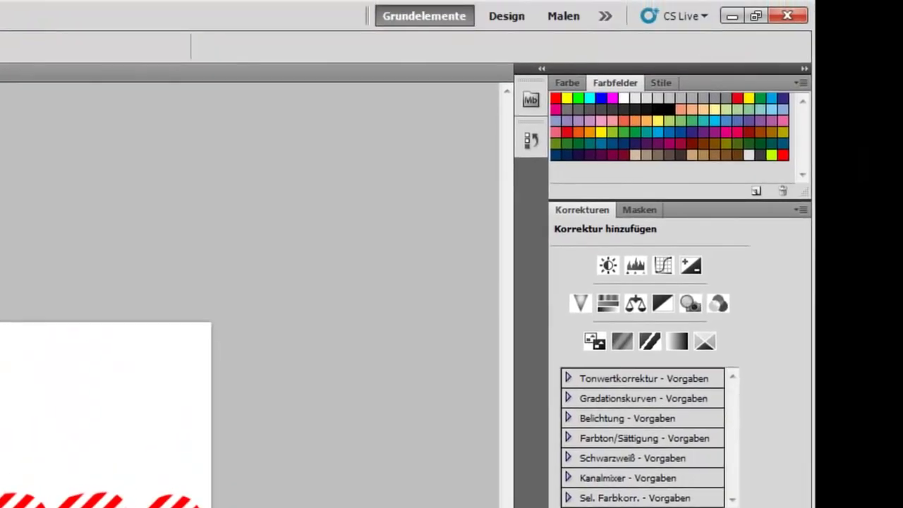
Fill the Hintergrund layer with solid green using Alt+Backspace
{"action": "key", "text": "alt+BackSpace"}
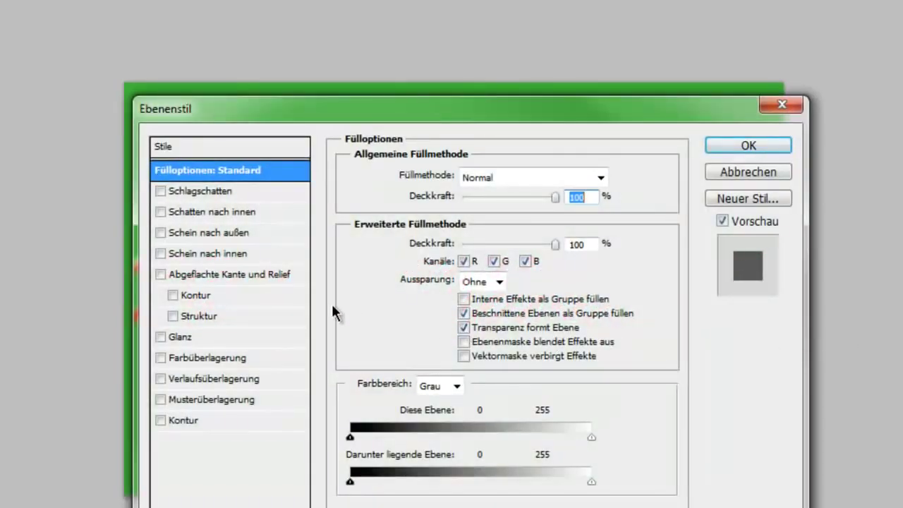
Move the Layer Style dialog off the lettering and enable Bevel and Emboss
{"action": "left_click_drag", "start_coordinate": [300, 109], "coordinate": [782, 93]}
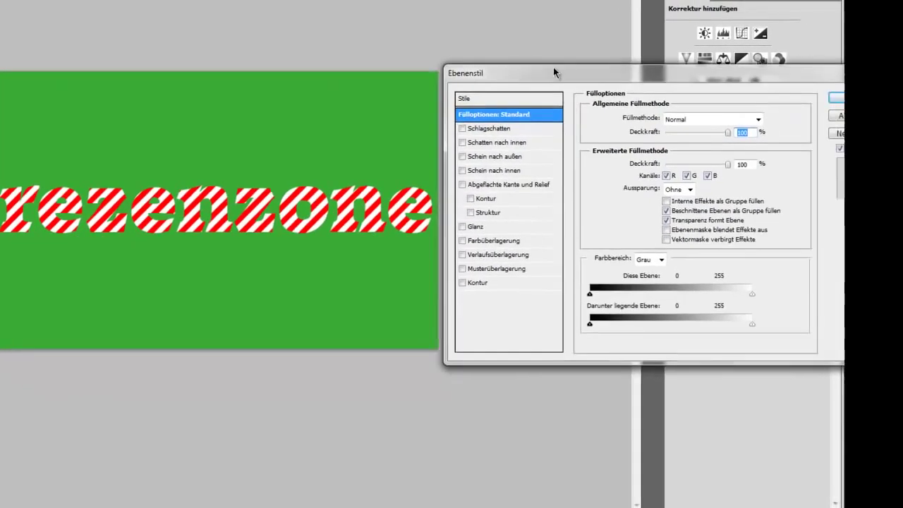
{"action": "left_click_drag", "start_coordinate": [554, 67], "coordinate": [256, 180]}
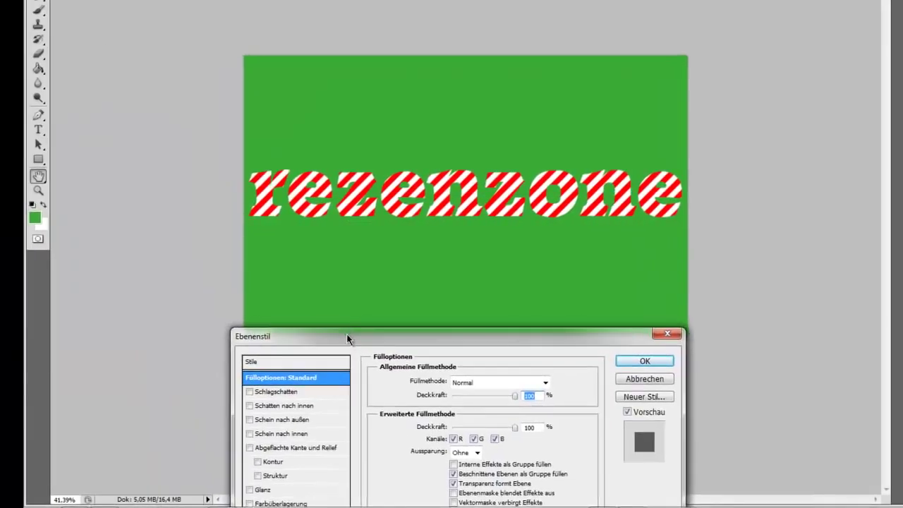
{"action": "left_click_drag", "start_coordinate": [346, 212], "coordinate": [453, 81]}
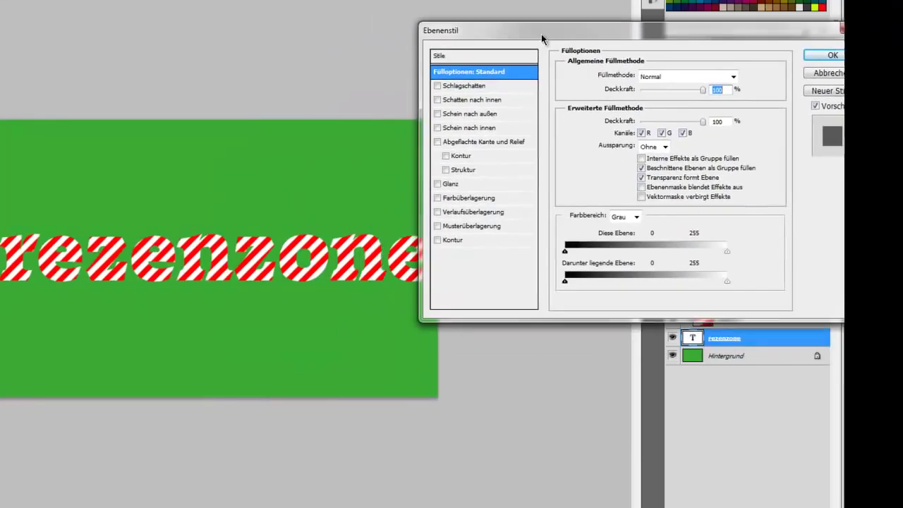
{"action": "left_click_drag", "start_coordinate": [453, 81], "coordinate": [541, 34]}
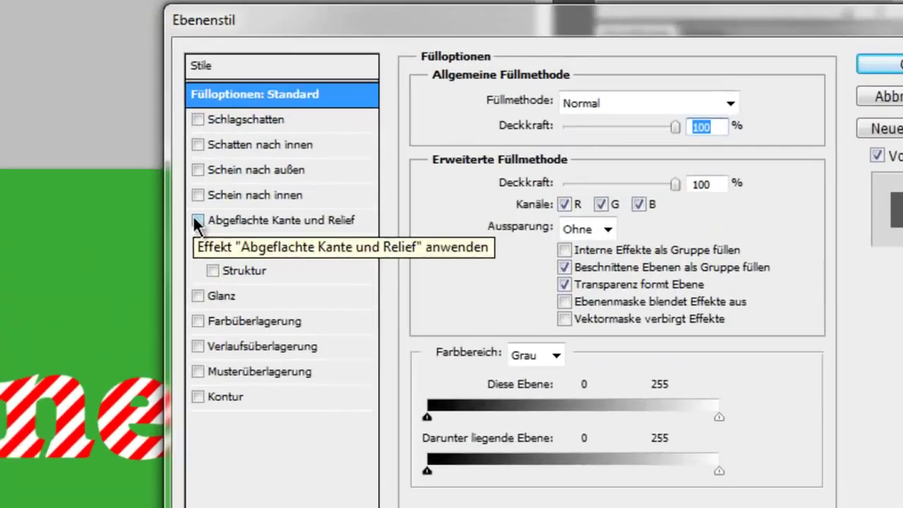
{"action": "left_click", "coordinate": [443, 149]}
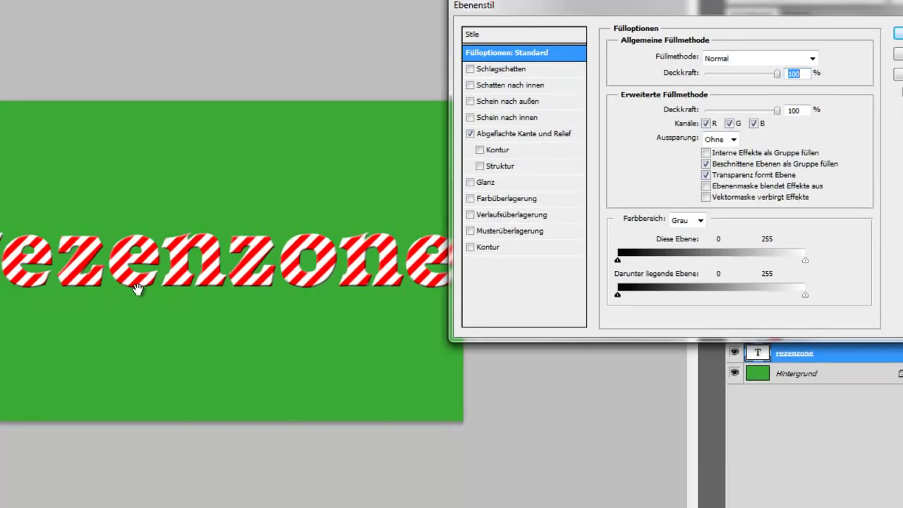
{"action": "left_click", "coordinate": [548, 136]}
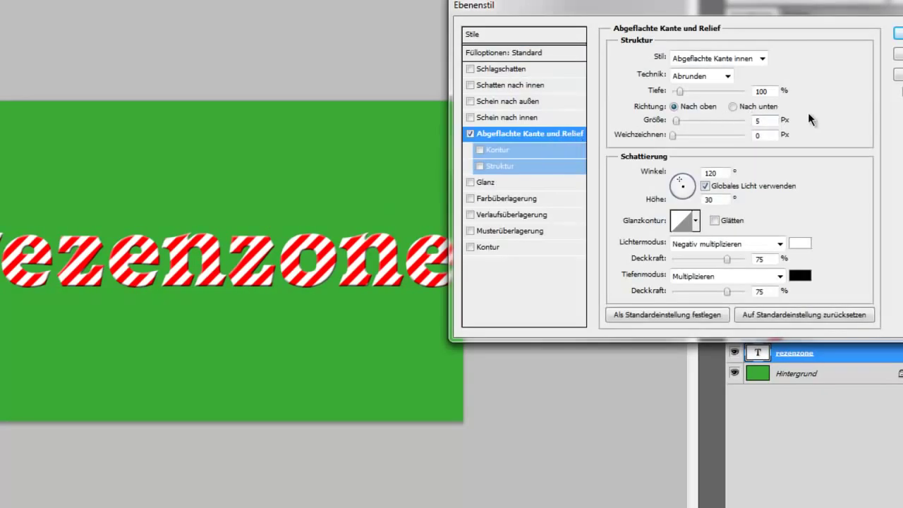
Set bevel depth 246%, size 24 px, soften 13 px, highlight opacity 100%, lower shadow opacity
{"action": "left_click", "coordinate": [763, 59]}
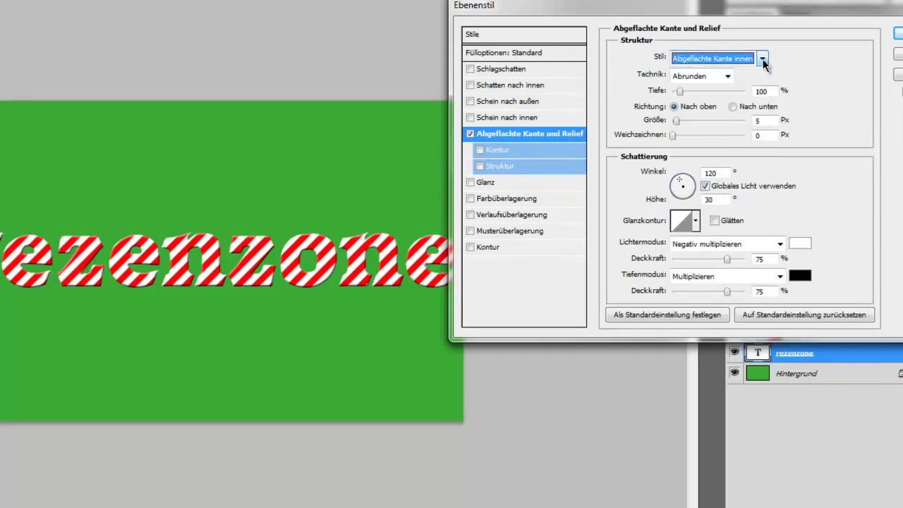
{"action": "left_click", "coordinate": [728, 76]}
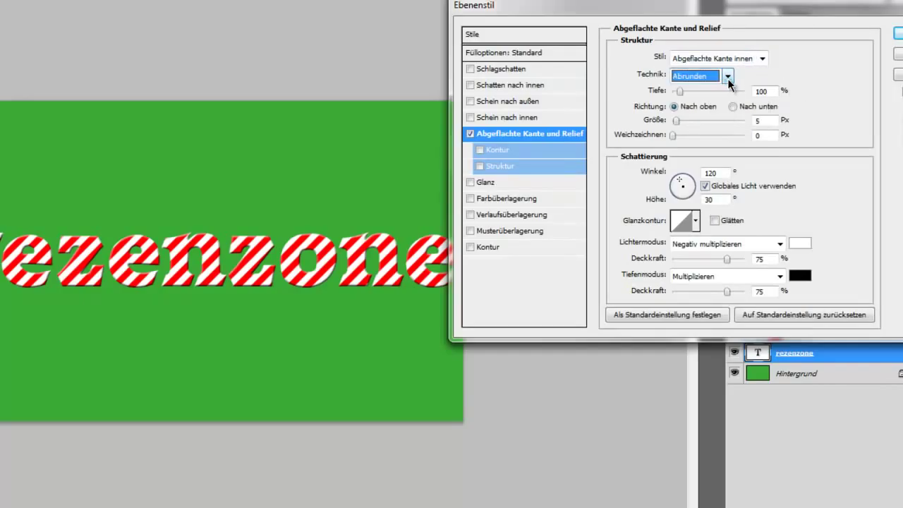
{"action": "mouse_move", "coordinate": [681, 92]}
{"action": "left_mouse_down"}
{"action": "mouse_move", "coordinate": [730, 90]}
{"action": "mouse_move", "coordinate": [691, 92]}
{"action": "left_mouse_up"}
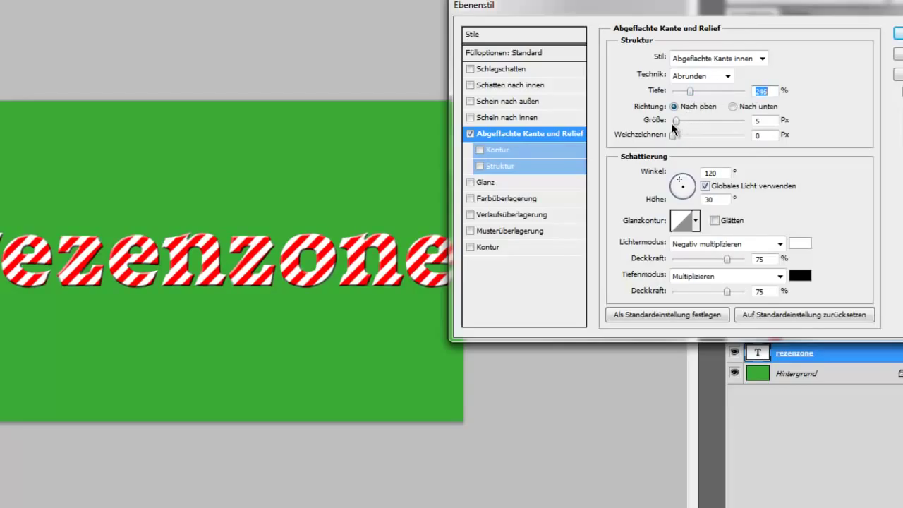
{"action": "mouse_move", "coordinate": [679, 119]}
{"action": "left_mouse_down"}
{"action": "mouse_move", "coordinate": [714, 141]}
{"action": "mouse_move", "coordinate": [730, 137]}
{"action": "left_mouse_up"}
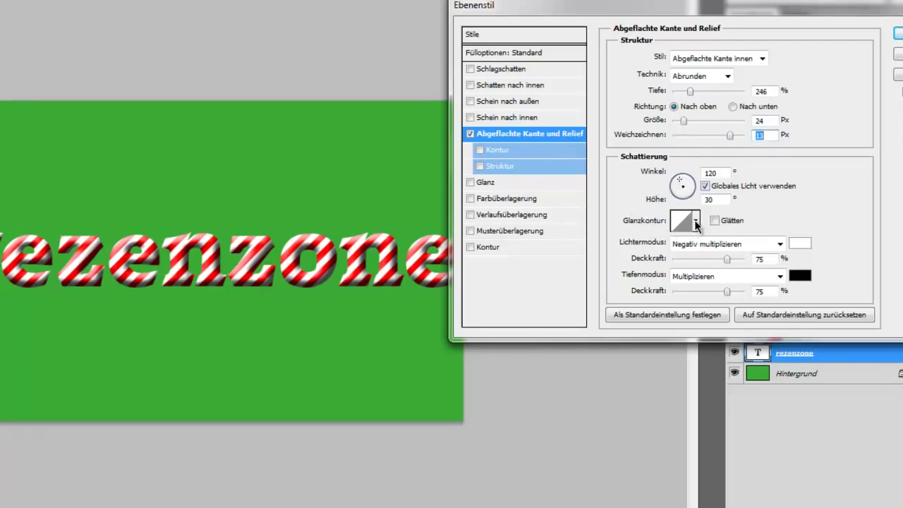
{"action": "mouse_move", "coordinate": [728, 260]}
{"action": "left_mouse_down"}
{"action": "mouse_move", "coordinate": [753, 259]}
{"action": "mouse_move", "coordinate": [728, 271]}
{"action": "mouse_move", "coordinate": [759, 261]}
{"action": "left_mouse_up"}
{"action": "left_click_drag", "start_coordinate": [727, 291], "coordinate": [731, 290]}
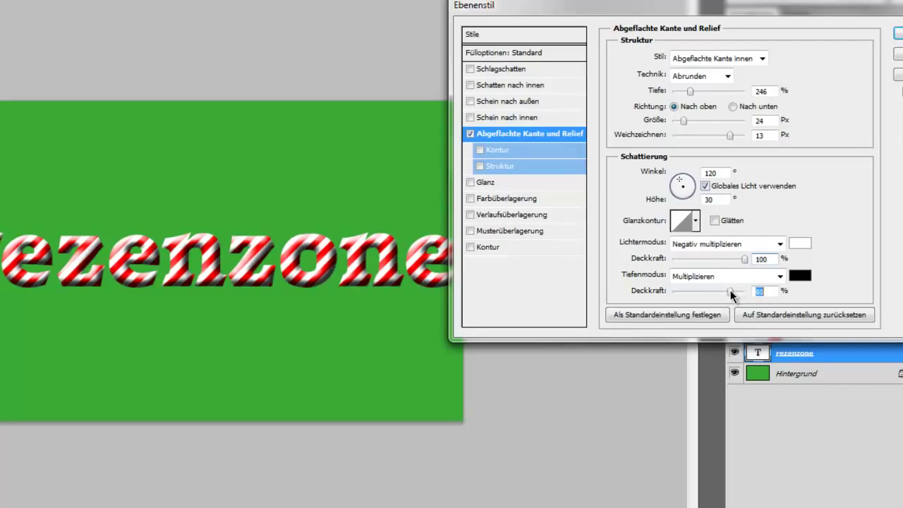
Add a drop shadow with 14 px distance, 16% spread and larger size, then apply the styles
{"action": "left_click", "coordinate": [470, 68]}
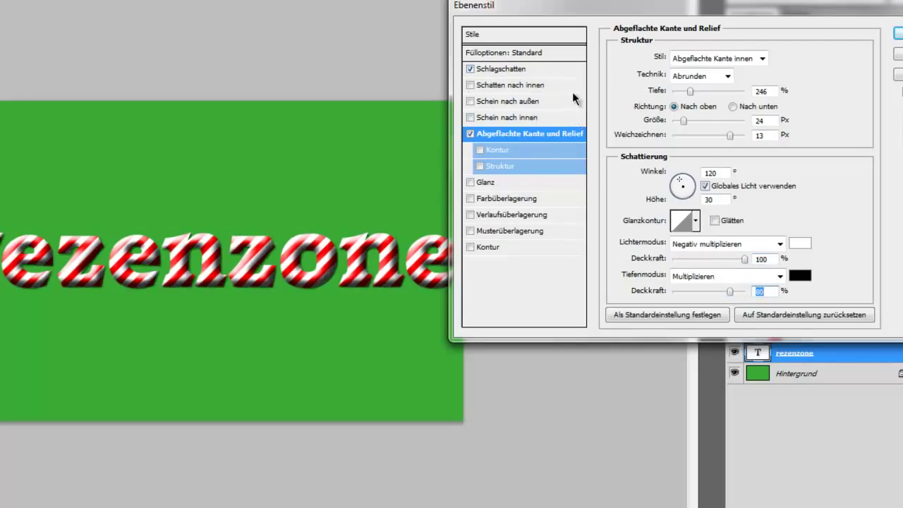
{"action": "left_click", "coordinate": [537, 68]}
{"action": "left_click_drag", "start_coordinate": [672, 117], "coordinate": [679, 141]}
{"action": "left_click_drag", "start_coordinate": [678, 146], "coordinate": [681, 149]}
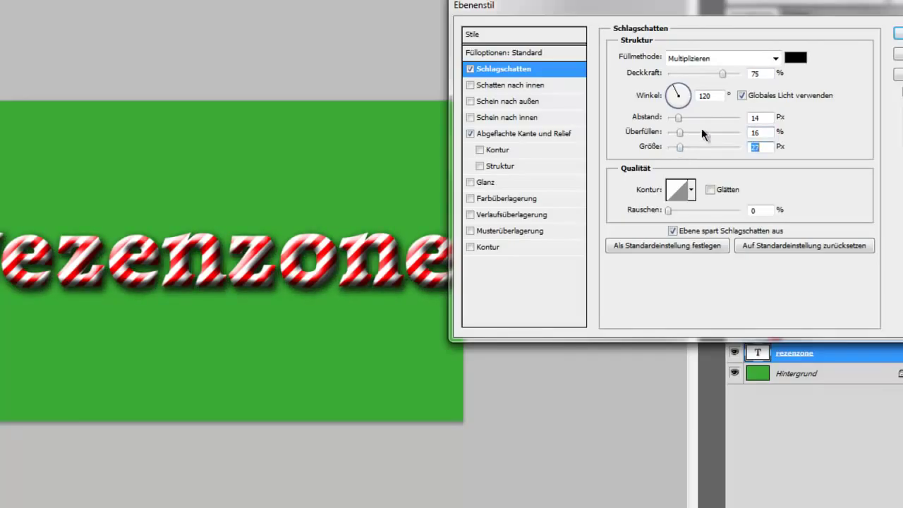
{"action": "left_click", "coordinate": [899, 33]}
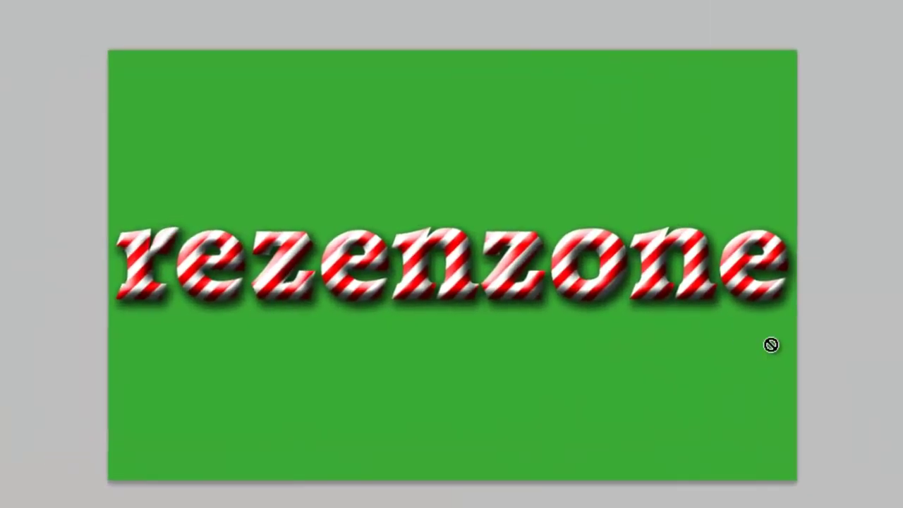